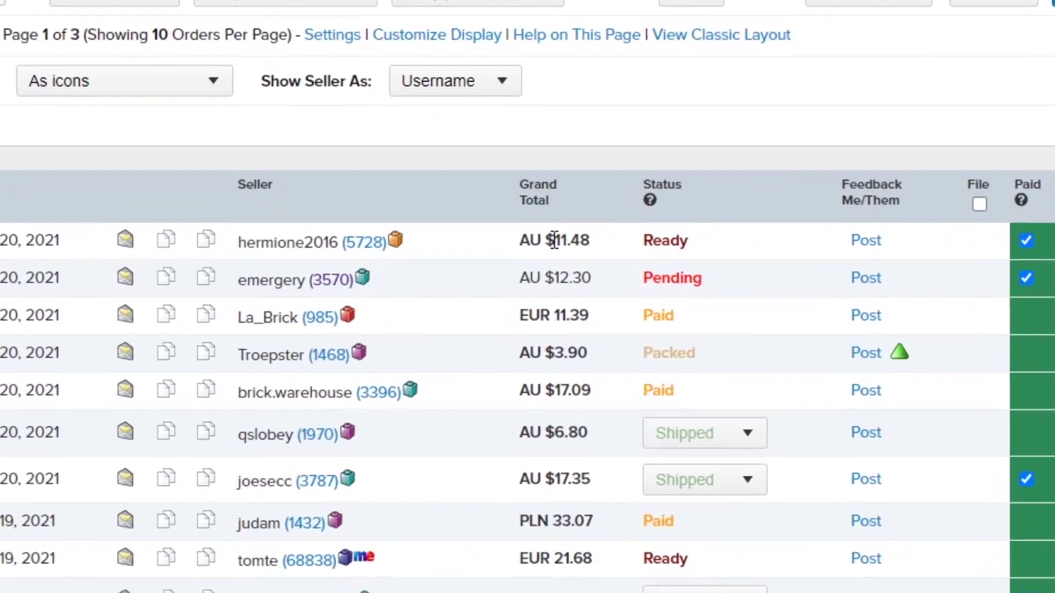
Step: Highlight the orders' grand totals in turn, including AU $12.30, EUR 11.39 and AU $3.90–AU $17.09
left_click_drag(550, 241, 577, 239)
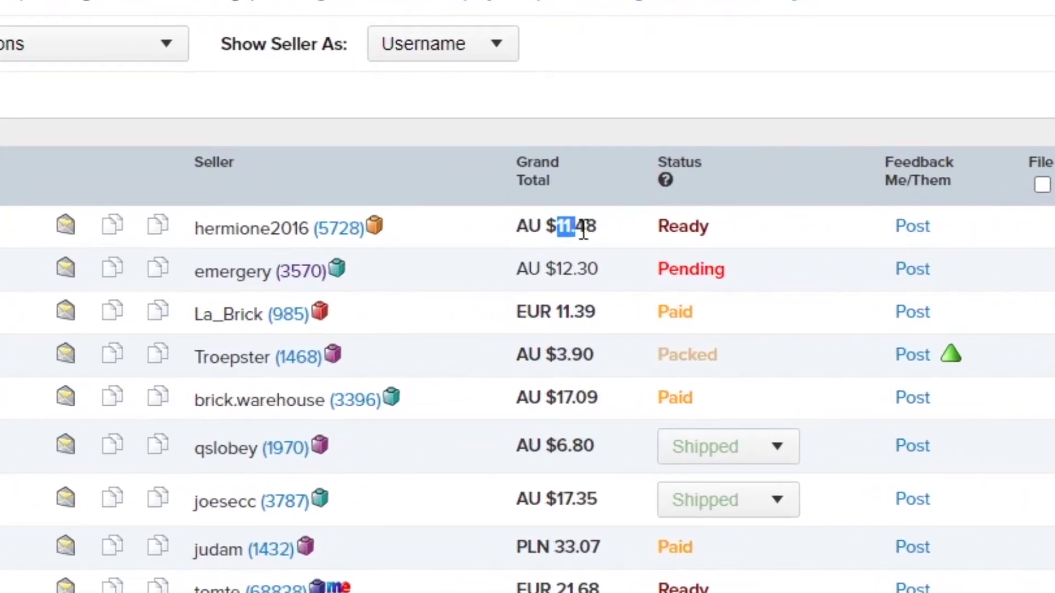
left_click(585, 246)
left_click_drag(542, 278, 605, 284)
left_click(559, 313)
double_click(565, 299)
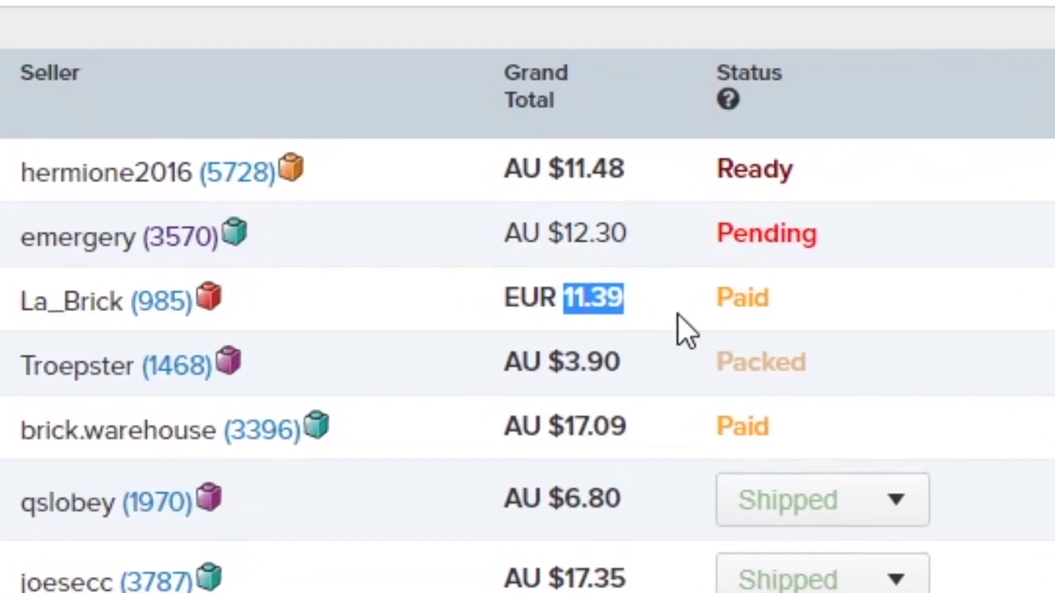
mouse_move(548, 361)
left_mouse_down()
mouse_move(618, 420)
mouse_move(652, 470)
left_mouse_up()
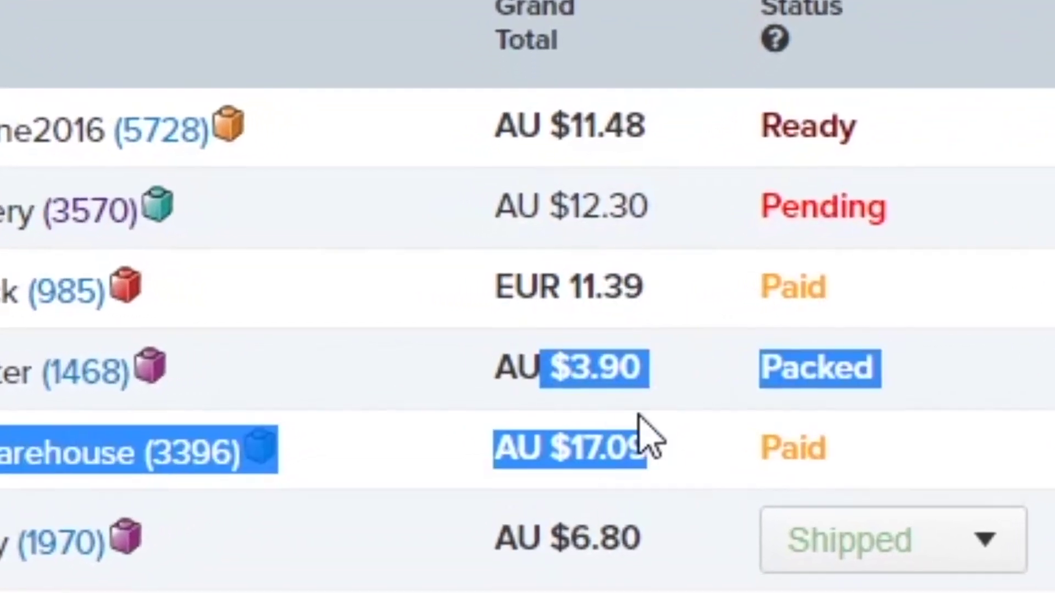
left_click(602, 446)
left_click(547, 385)
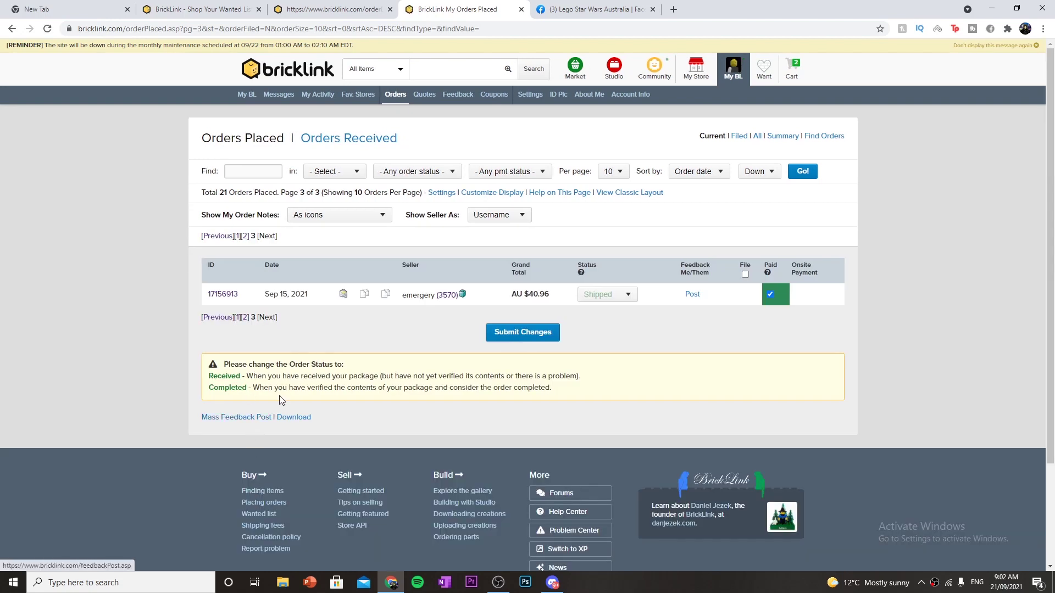
left_click(245, 319)
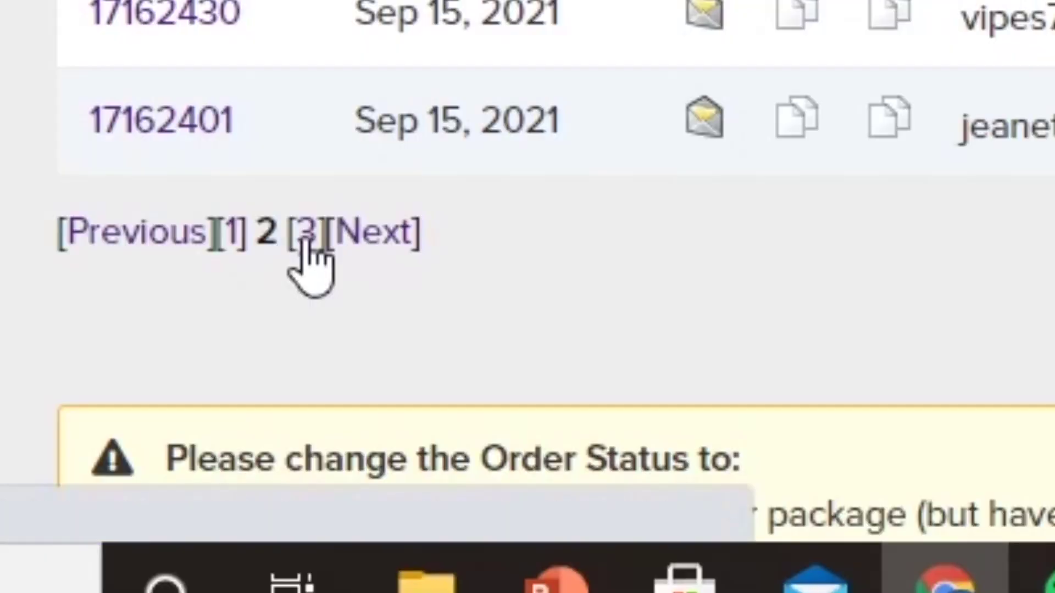
left_click(256, 507)
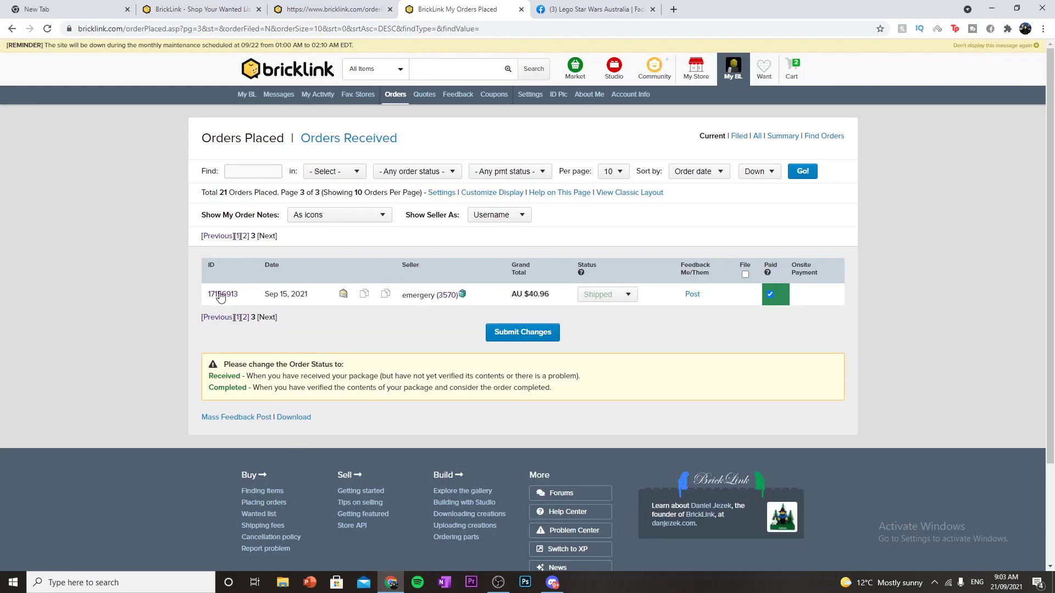
left_click(221, 294)
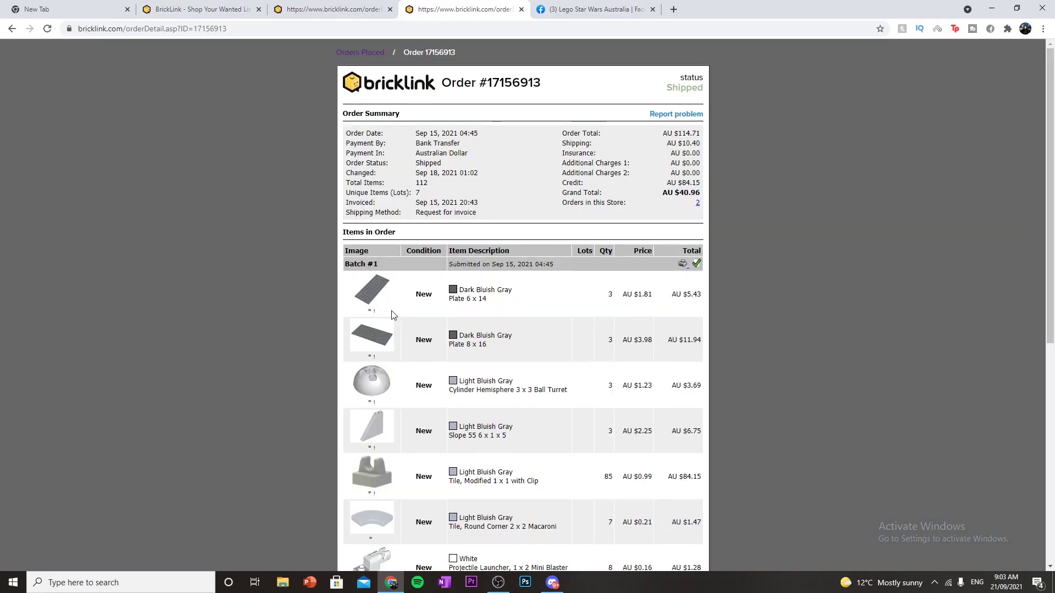
scroll(379, 301, "down", 2)
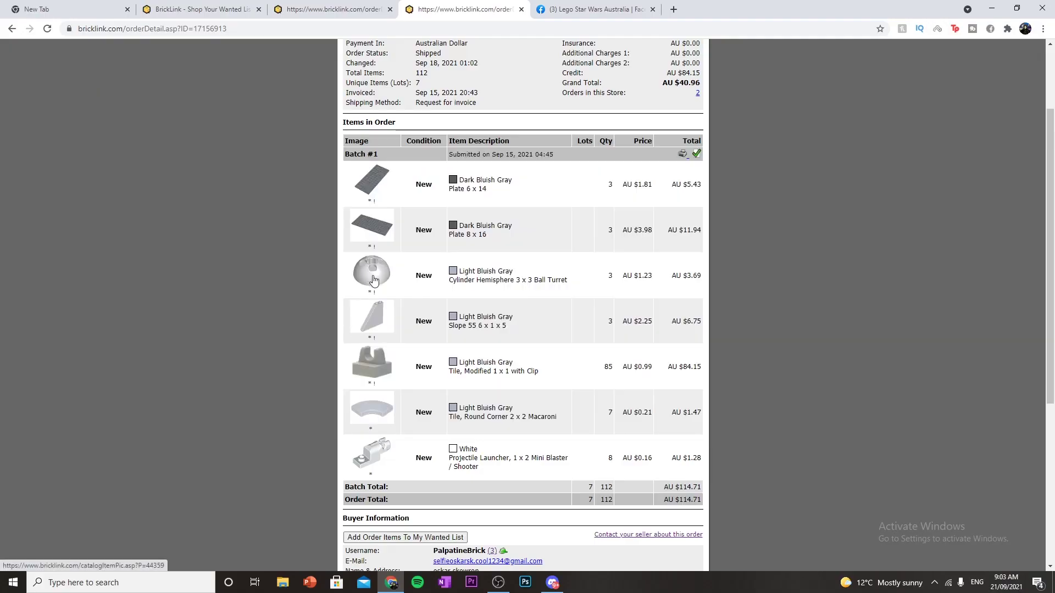
left_click(4, 29)
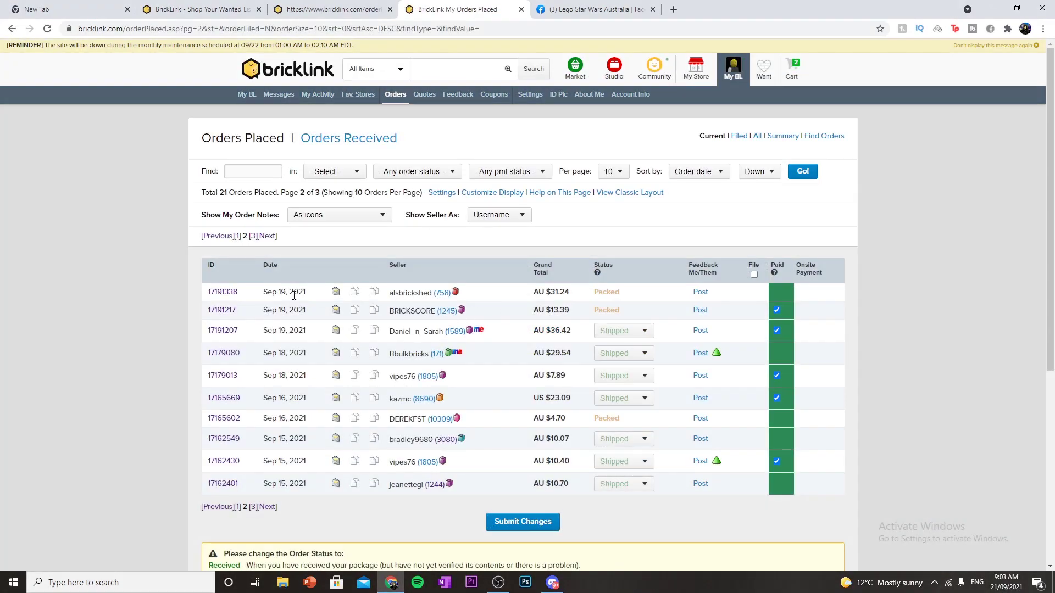
Step: Review order 17191338 and others, going back to the placed-orders list, then open order 17197623
left_click(214, 294)
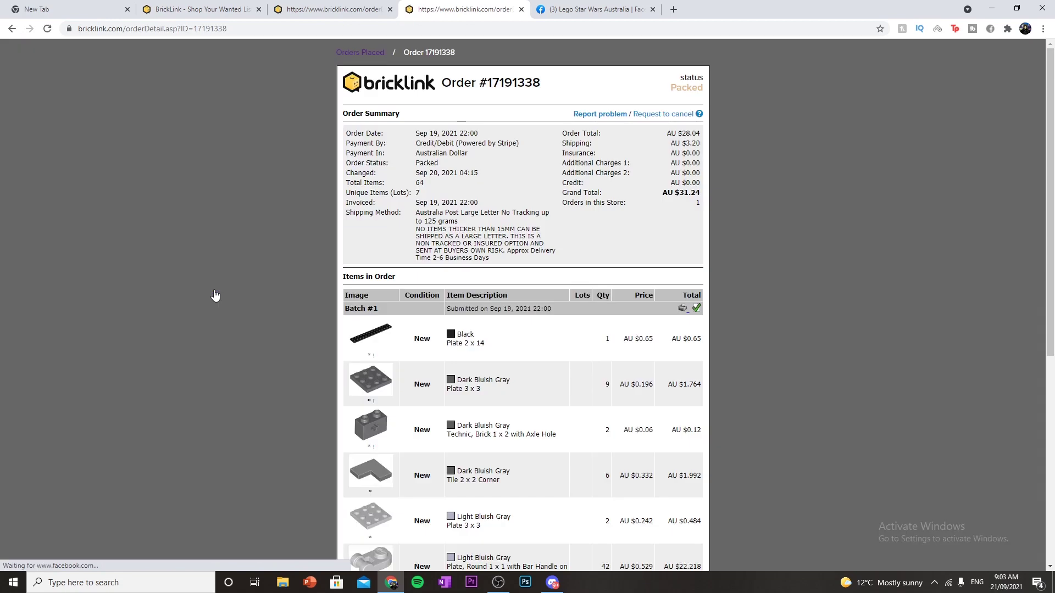
scroll(443, 139, "down", 3)
scroll(479, 238, "up", 2)
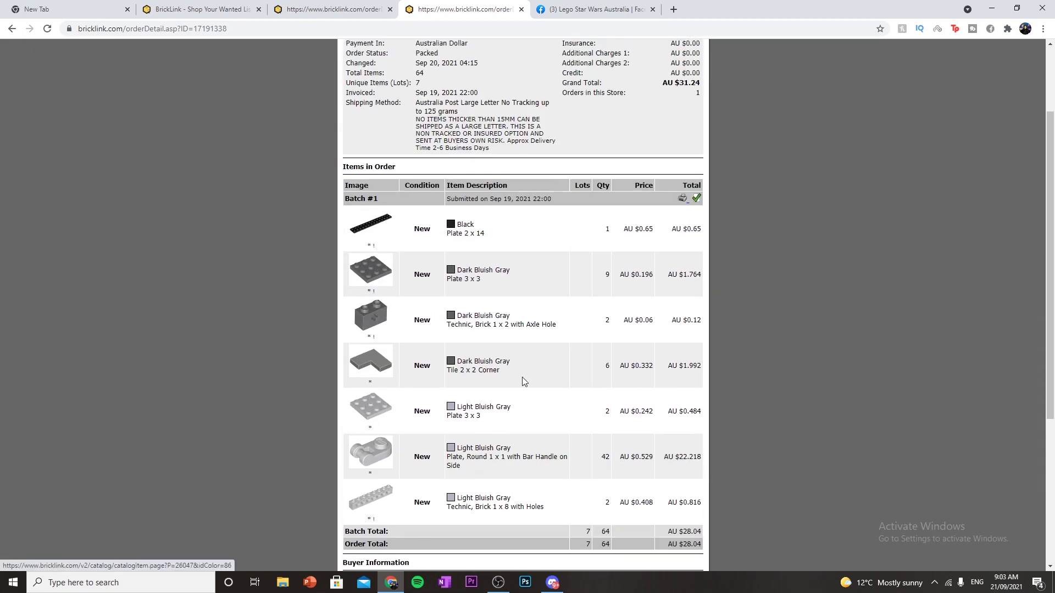
left_click(14, 29)
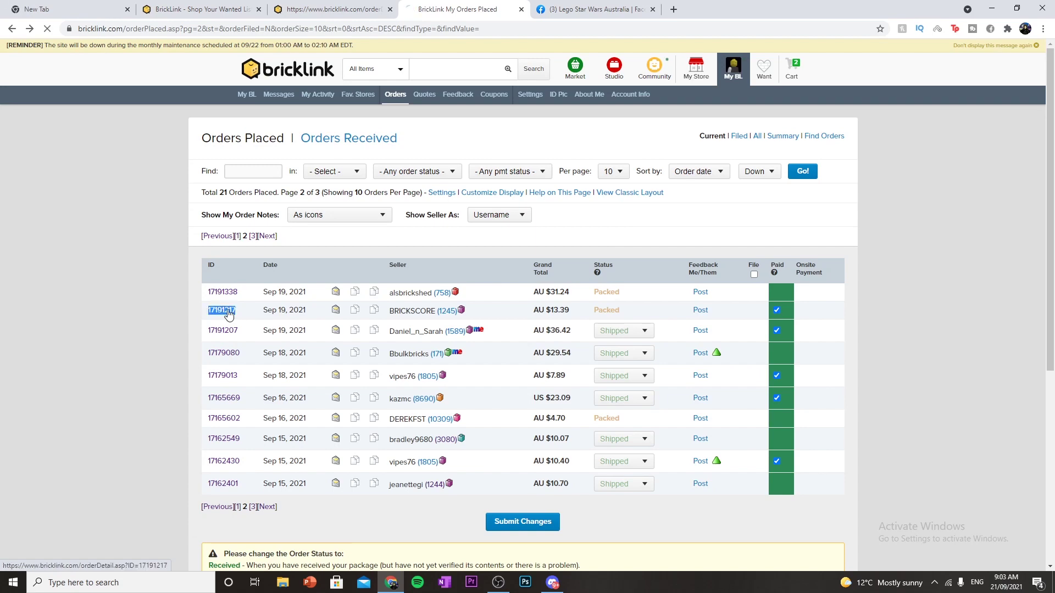
scroll(309, 335, "down", 1)
scroll(322, 471, "down", 1)
scroll(372, 194, "down", 3)
scroll(412, 354, "down", 2)
scroll(126, 61, "down", 2)
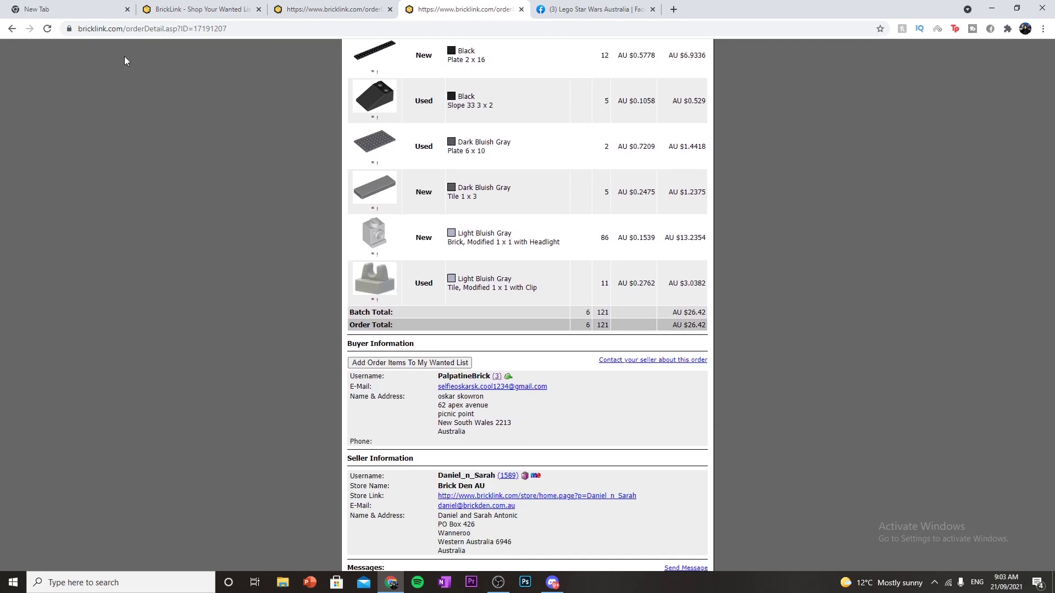
left_click(10, 30)
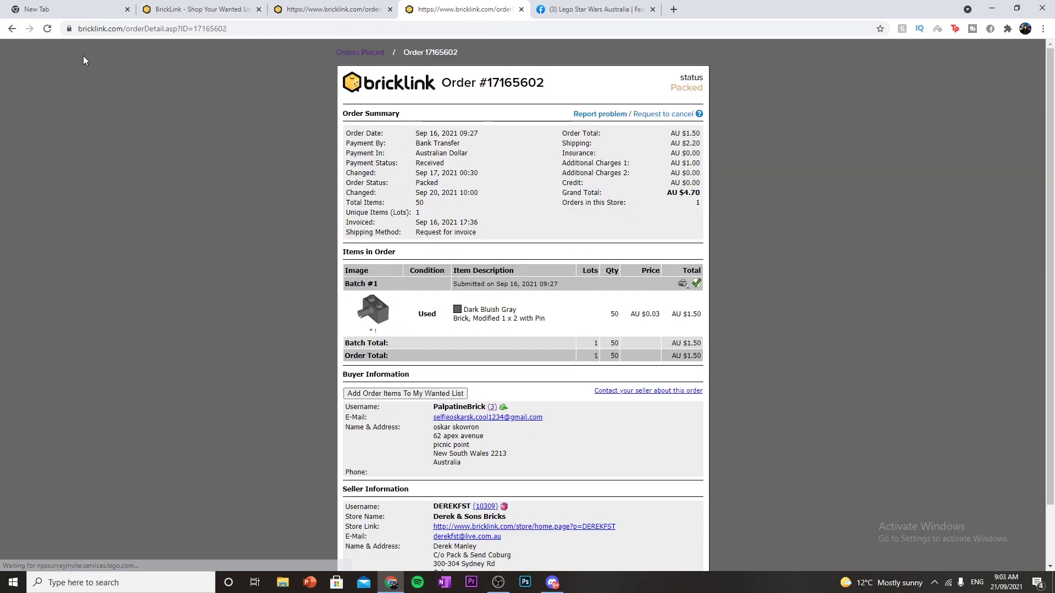
key("alt+Left")
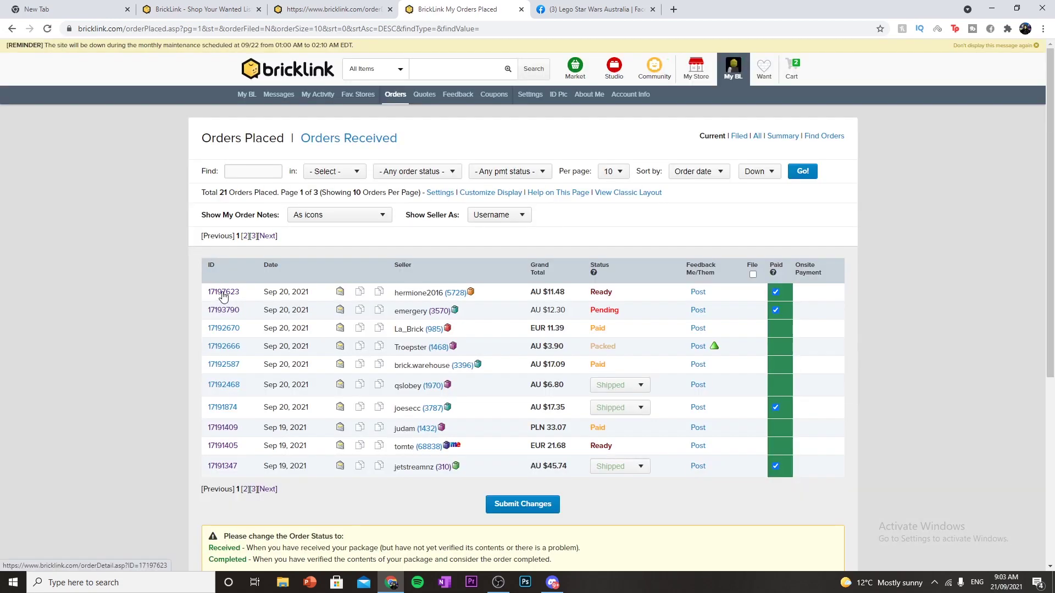
left_click(222, 294)
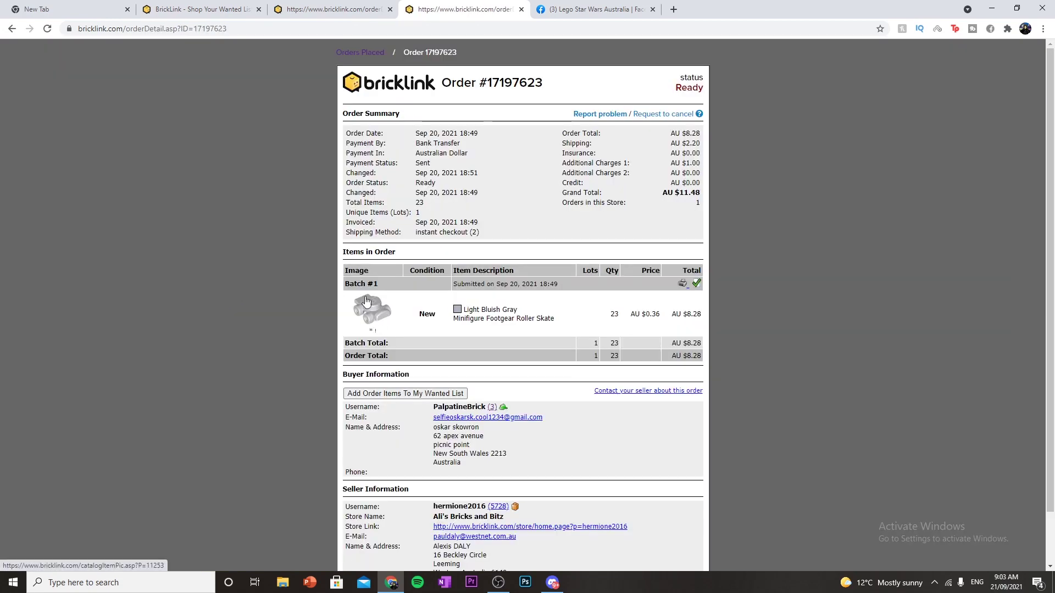